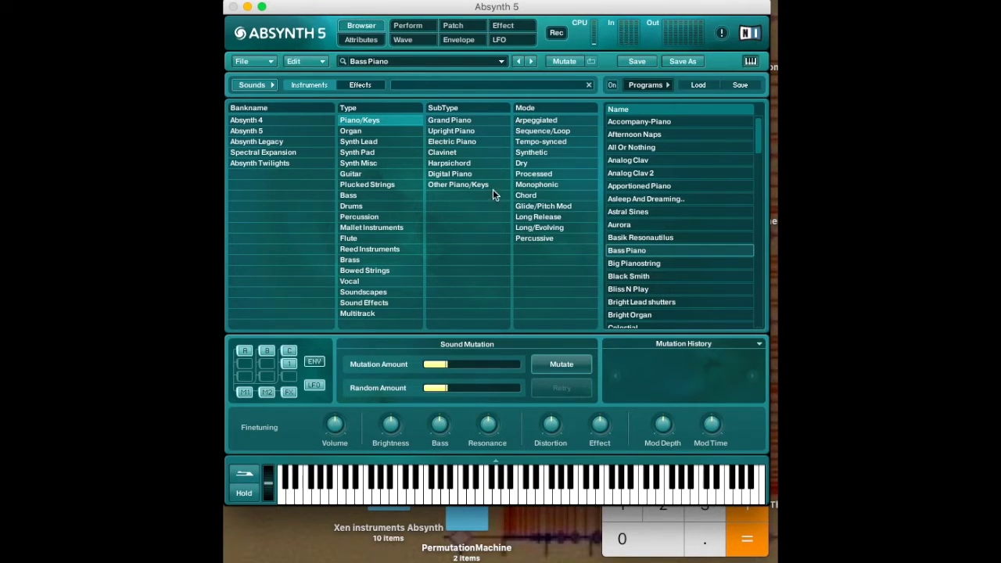
Switch to the Perform page to show the Tuning tab with the Vallotti tuning
click(415, 26)
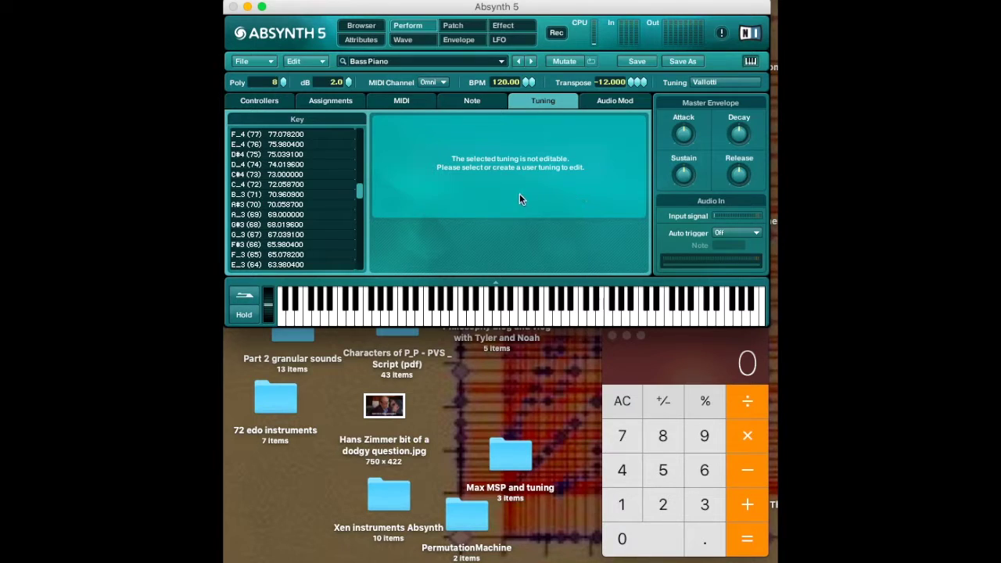
From the tuning list, create a new editable Untitled user tuning in place of Vallotti
click(717, 82)
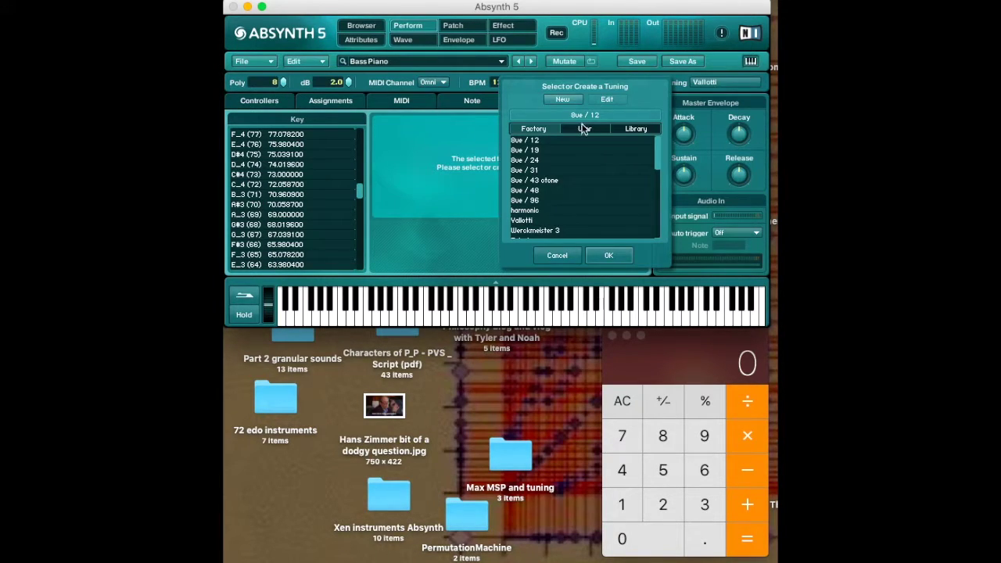
mouse_move(656, 164)
mouse_down()
mouse_move(650, 227)
mouse_move(648, 161)
mouse_move(652, 175)
mouse_move(657, 156)
mouse_up()
click(562, 99)
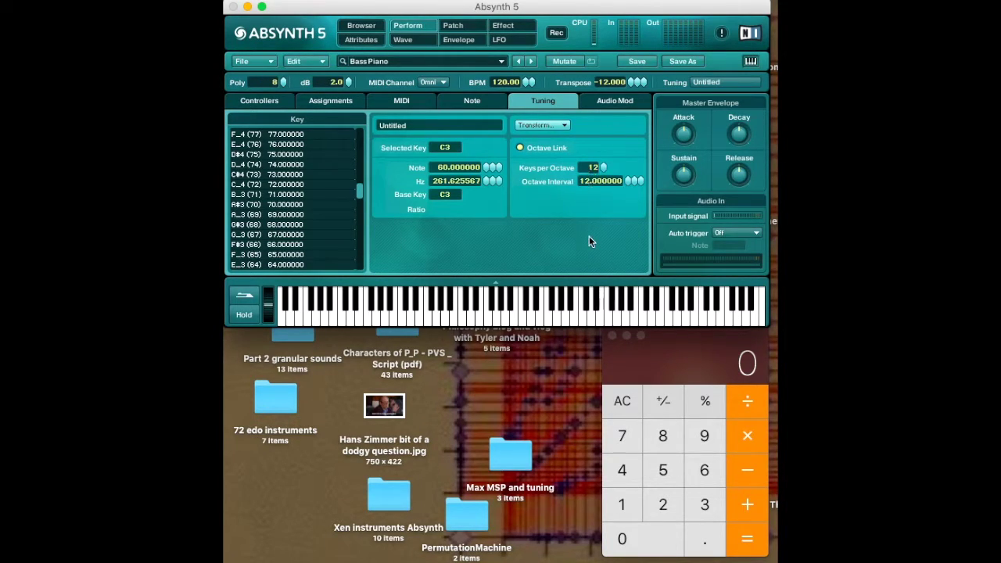
Set Keys per Octave to 1 and the Octave Interval to 1
text(1)
key(Return)
click(586, 181)
text(1)
key(Return)
Re-enter the root Note value as 60, then bring Calculator to the front
double_click(448, 172)
text(60)
key(Return)
click(667, 362)
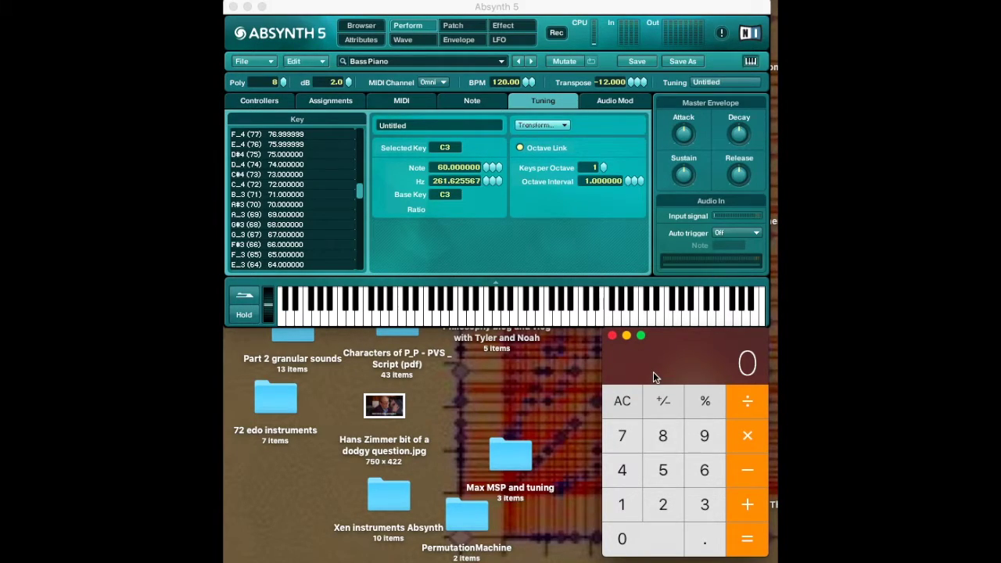
Compute 1200 ÷ 14 ÷ 100 in Calculator and start entering 0.857143 as Absynth's Octave Interval
text(1200)
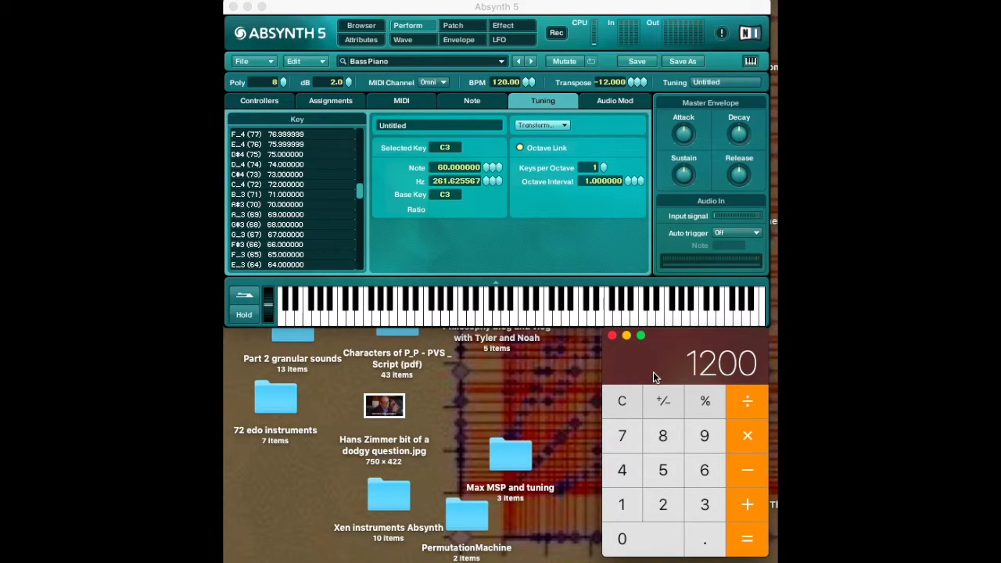
key(slash)
text(14)
key(Return)
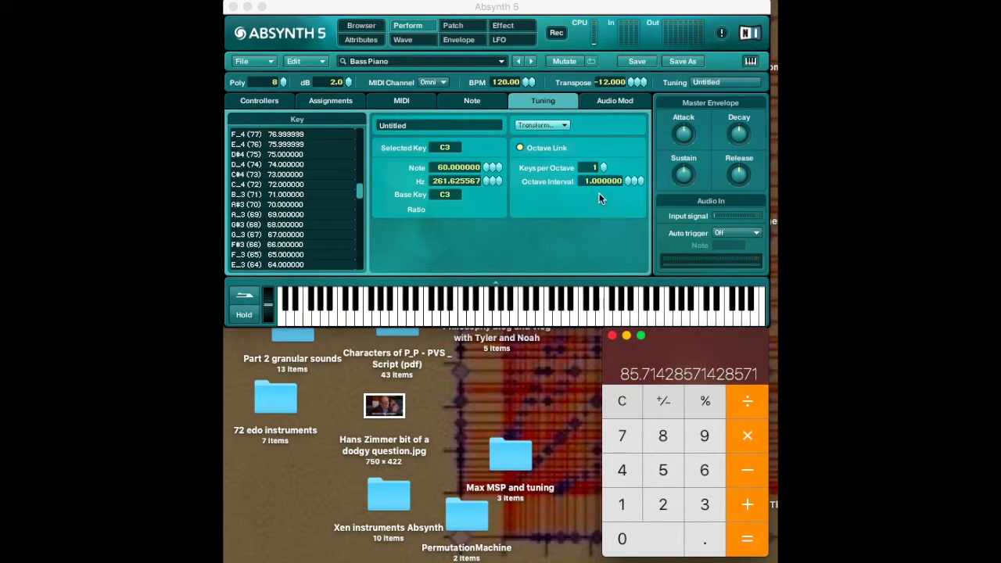
key(slash)
text(100)
key(Return)
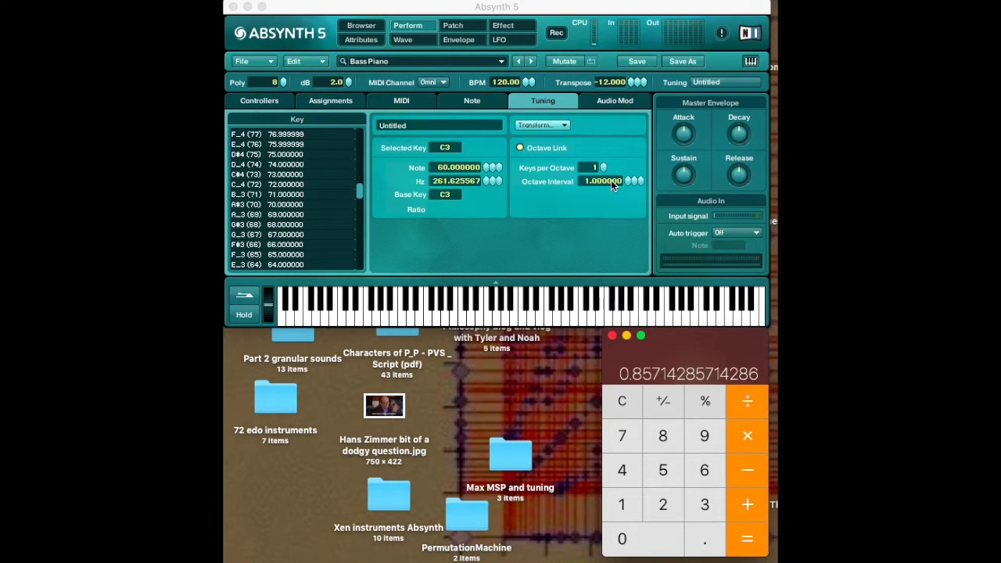
click(604, 180)
text(0.)
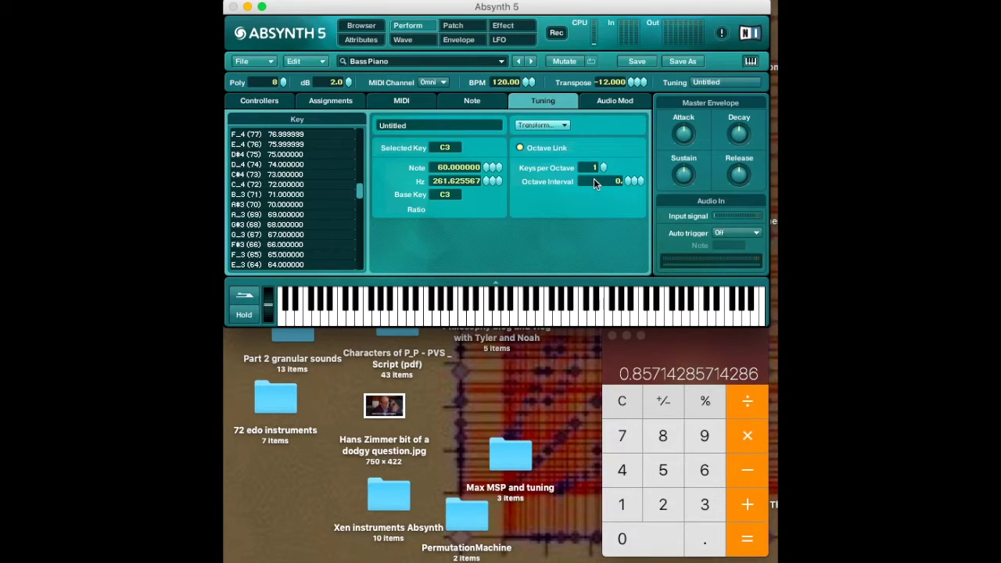
text(857143)
Commit the 0.857143 octave interval, check the retuned key list, and return to Calculator
click(508, 225)
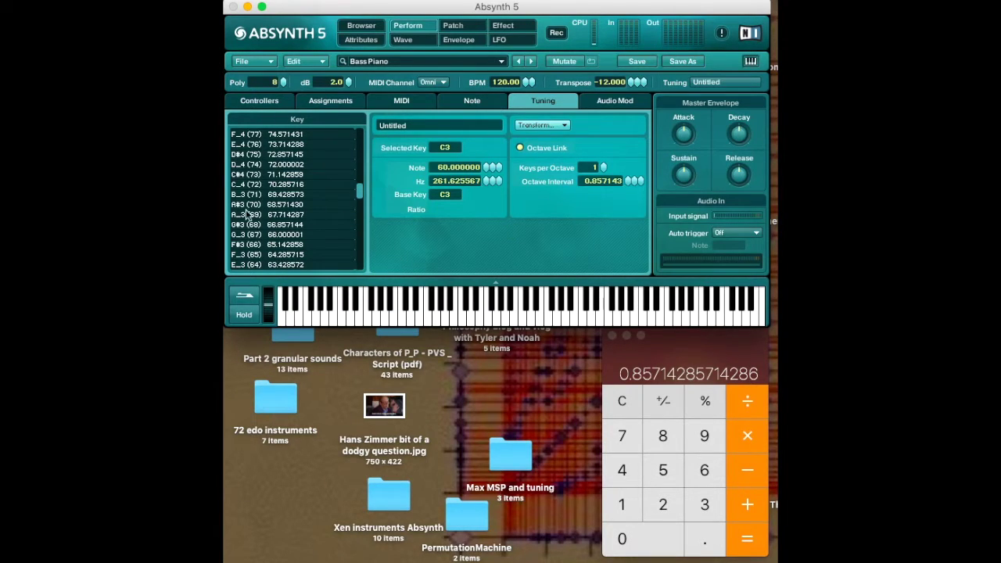
drag(359, 192, 359, 197)
click(703, 82)
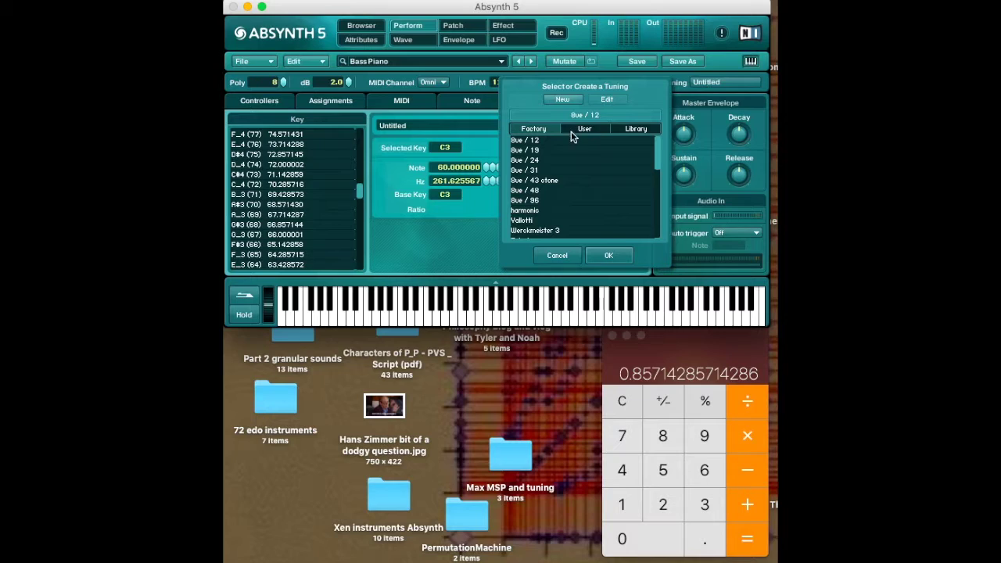
click(558, 255)
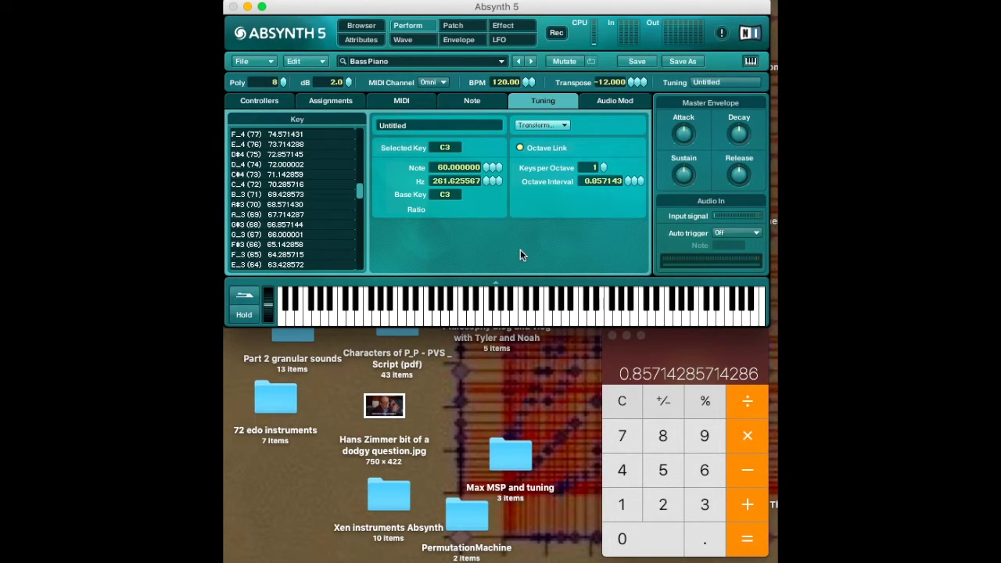
click(677, 351)
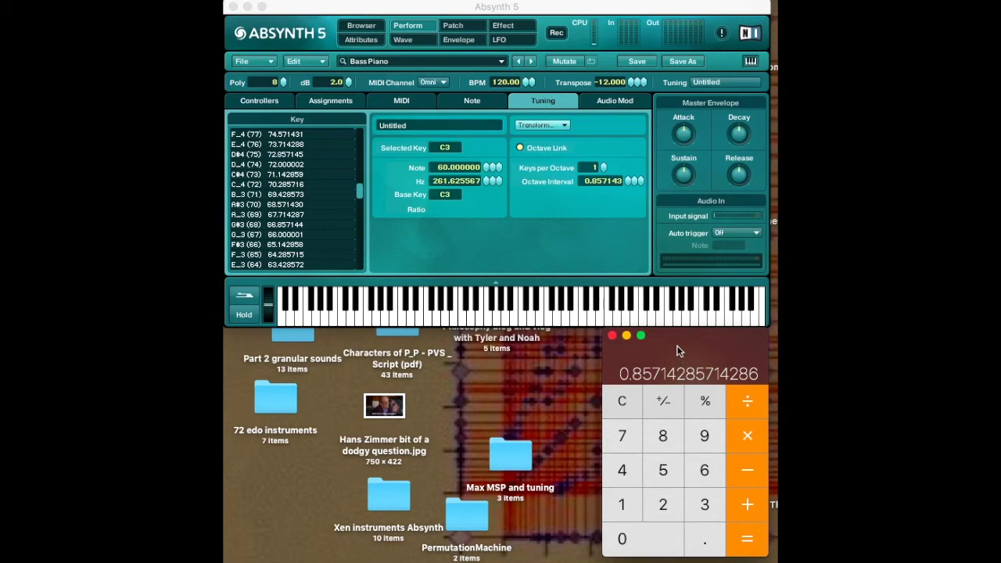
Clear Calculator and compute 12 ÷ 14, giving 0.85714285714286
click(631, 407)
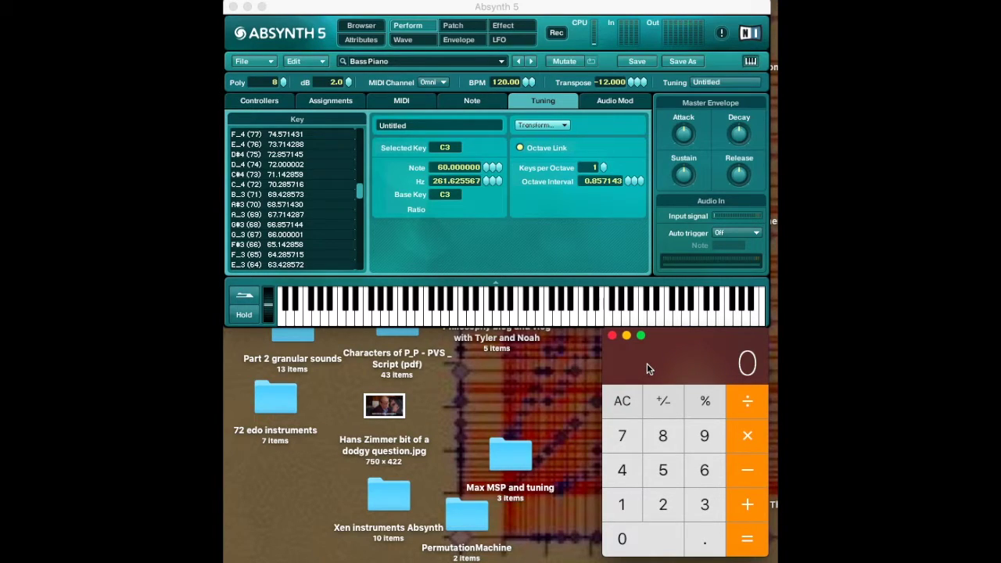
text(12)
key(Escape)
text(14)
key(Return)
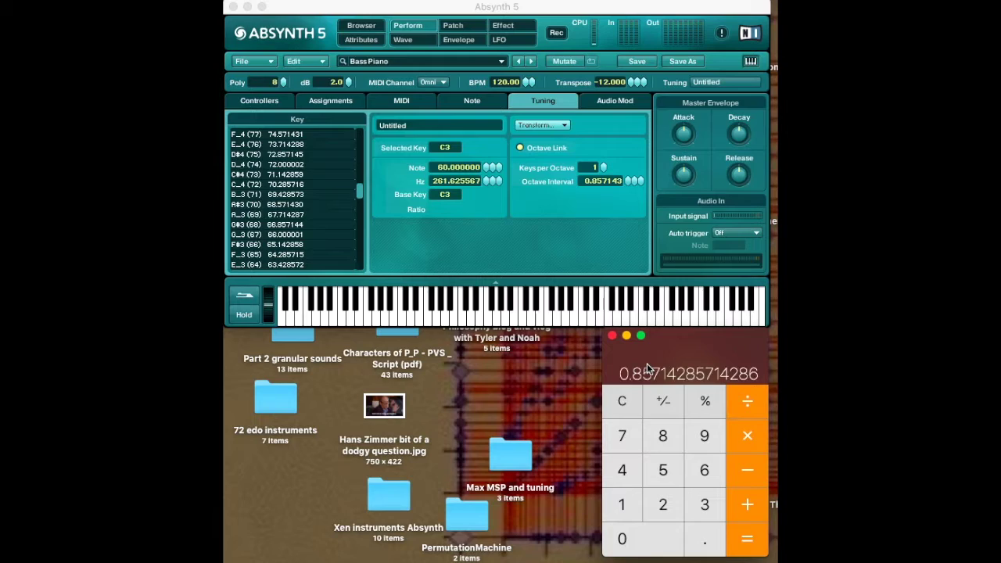
Reset Calculator and divide 1901.955 by 13 to get 146.30423076923077 cents
click(622, 405)
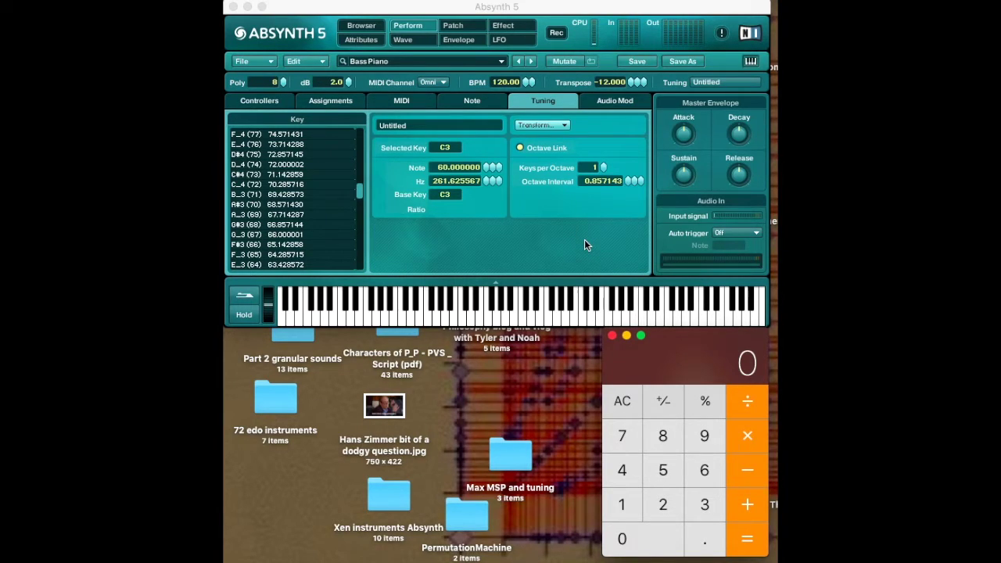
key(F10)
click(620, 405)
click(622, 406)
text(1901.)
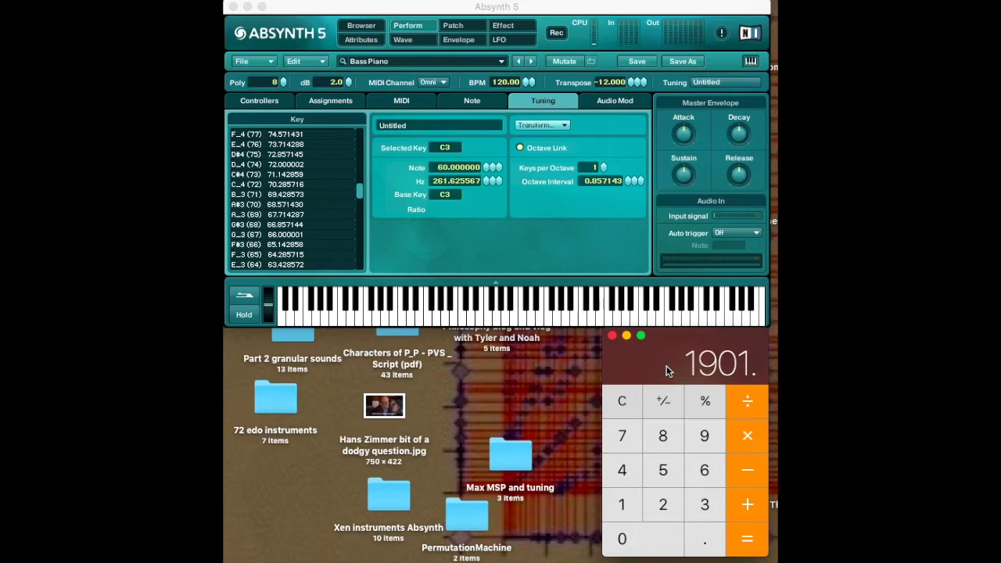
text(955)
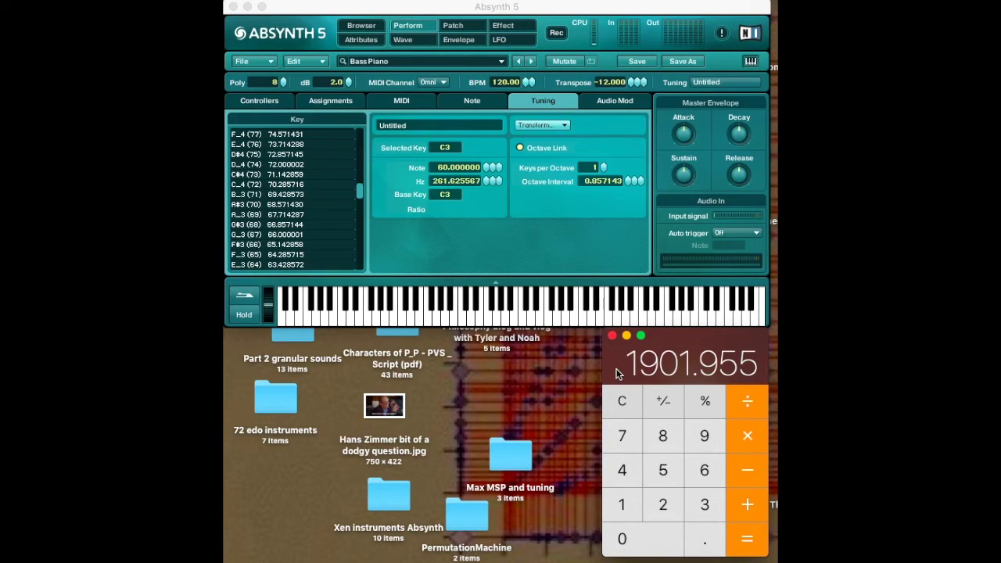
click(750, 407)
text(13)
key(Return)
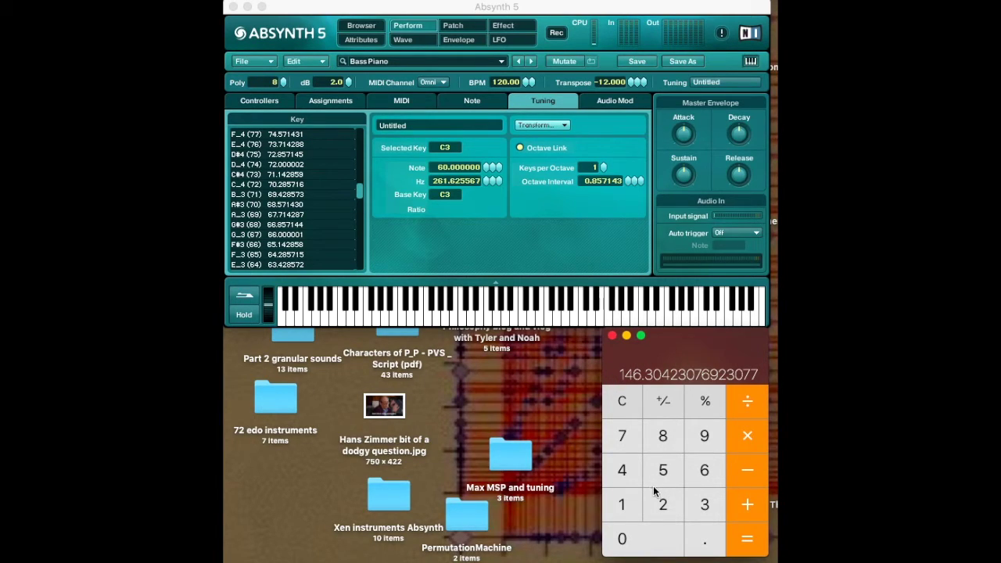
click(762, 391)
Divide the step by 100, set Absynth's Octave Interval to 1.4630423, then clear Calculator
text(100)
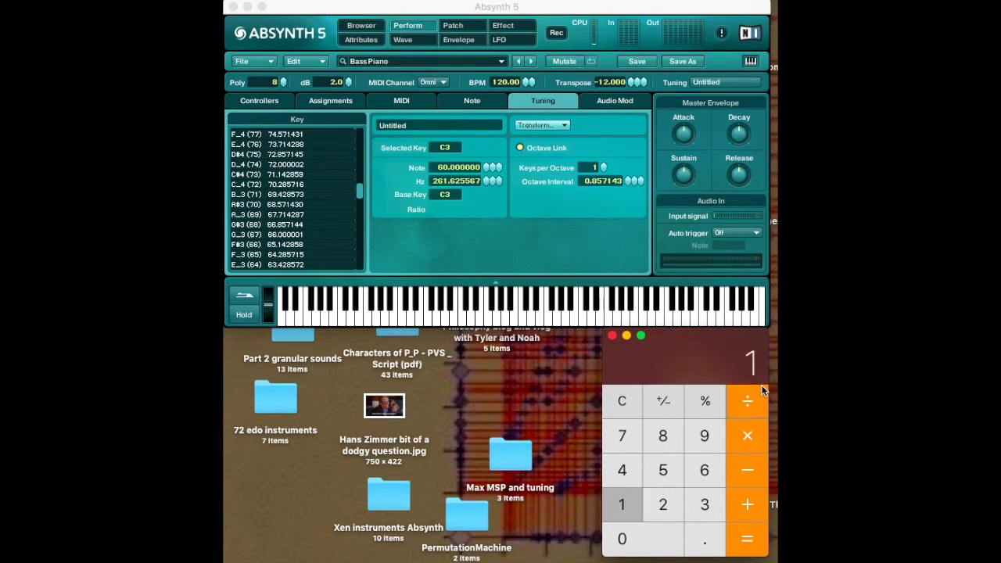
key(Return)
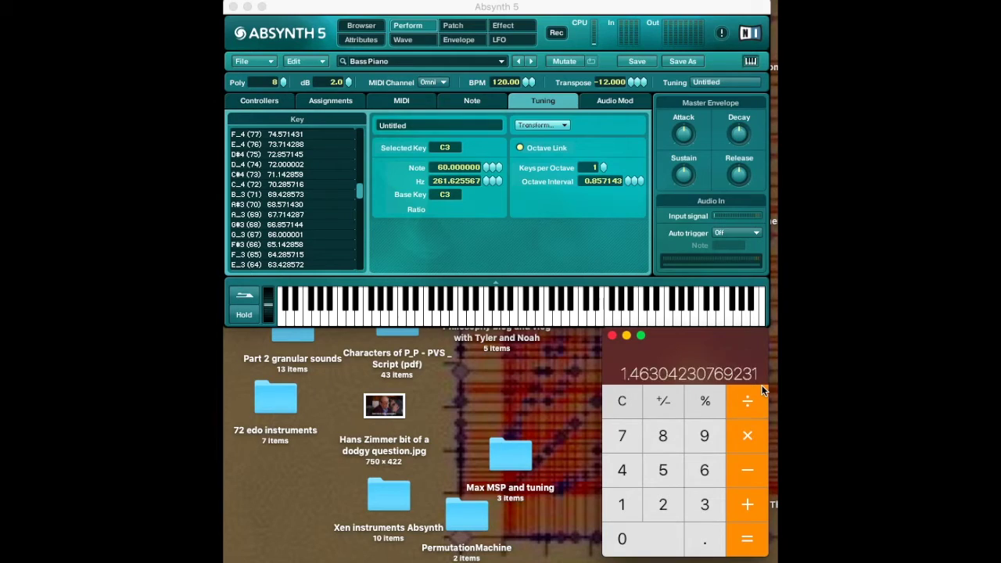
click(592, 211)
double_click(592, 185)
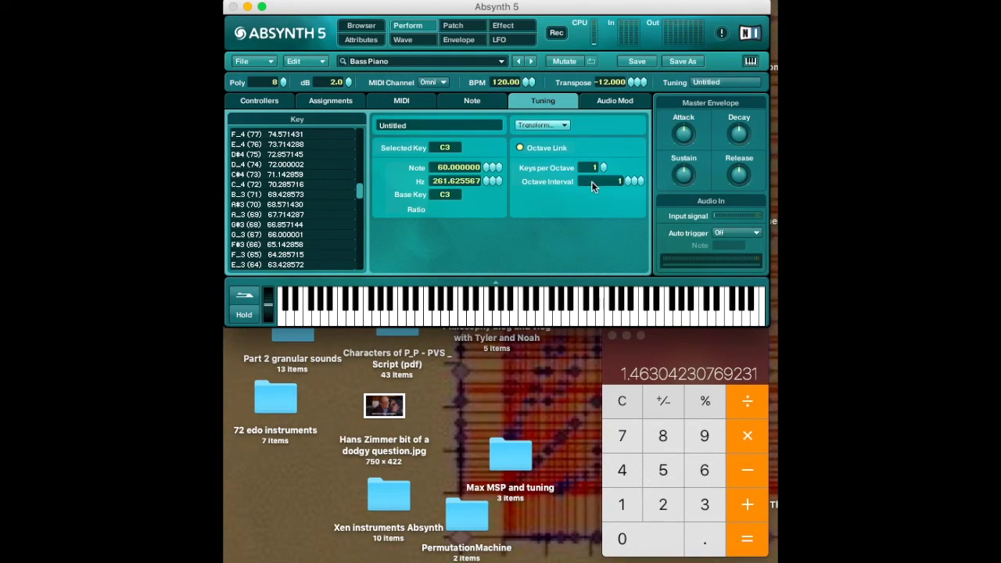
text(1.46304230)
key(Return)
key(Return)
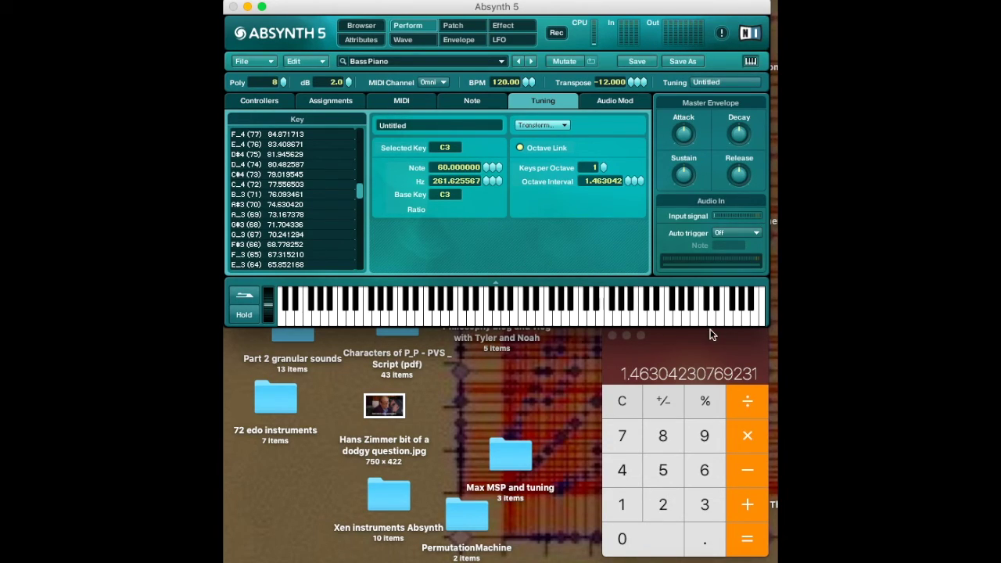
click(623, 403)
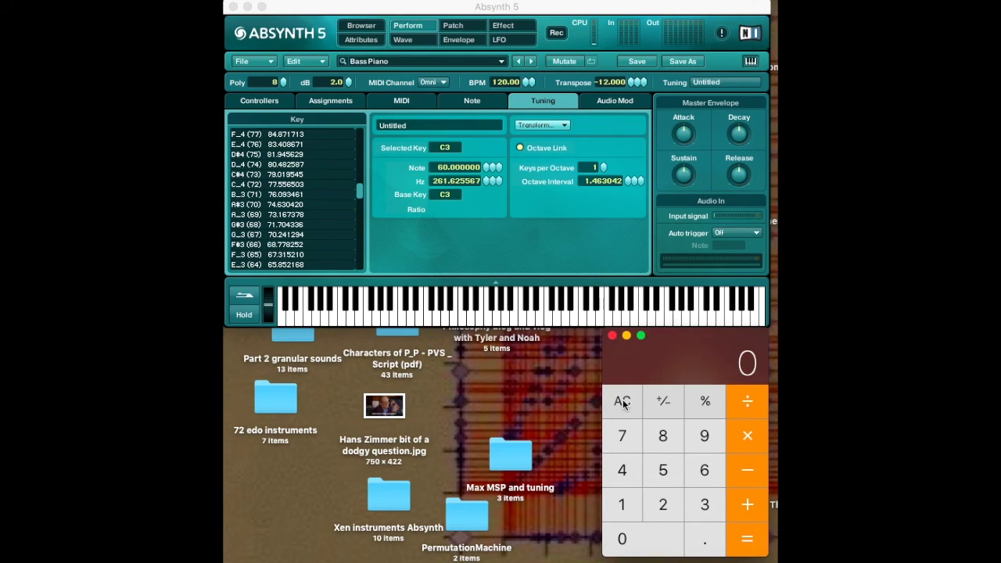